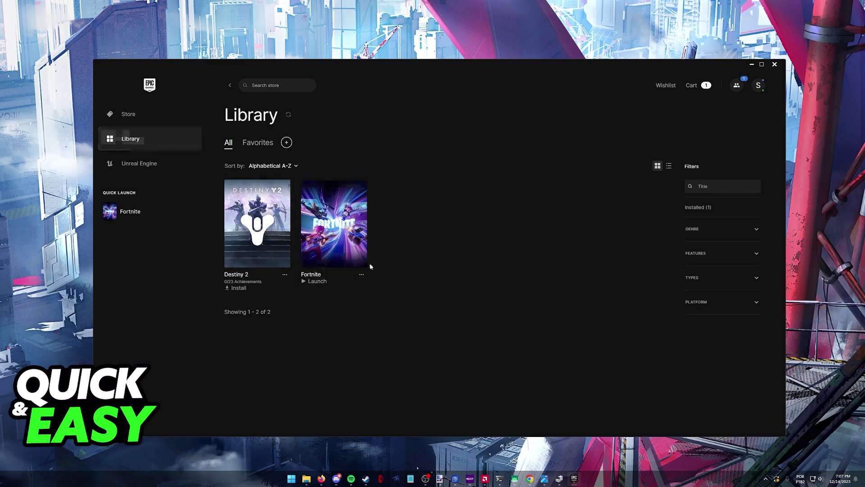
Step: Enable launch options for Fortnite in its management settings and set the launch argument to d3d11
{"action": "right_click", "coordinate": [333, 233]}
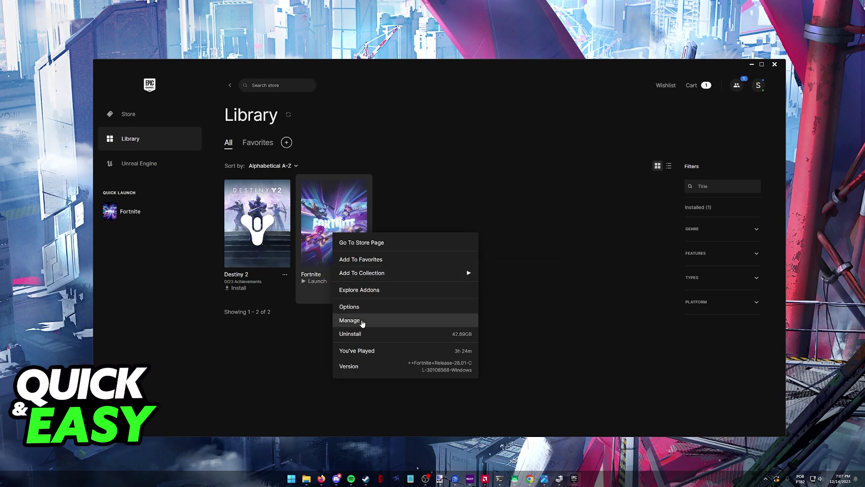
{"action": "left_click", "coordinate": [361, 320]}
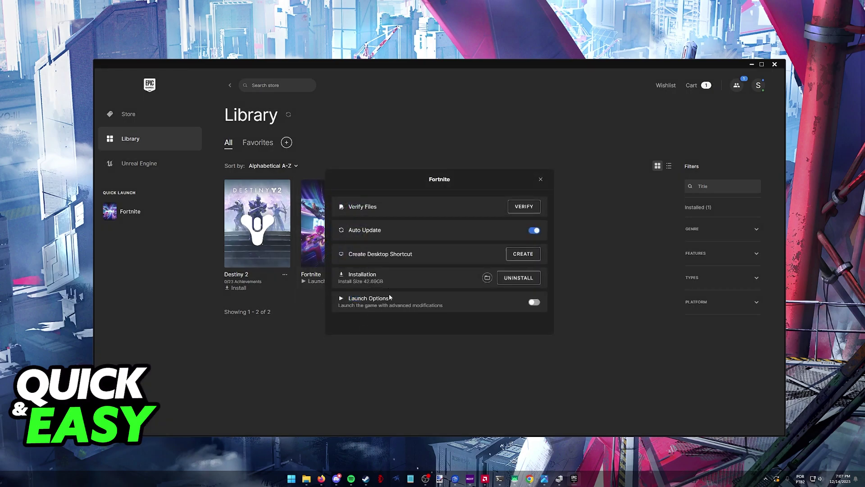
{"action": "left_click", "coordinate": [533, 301]}
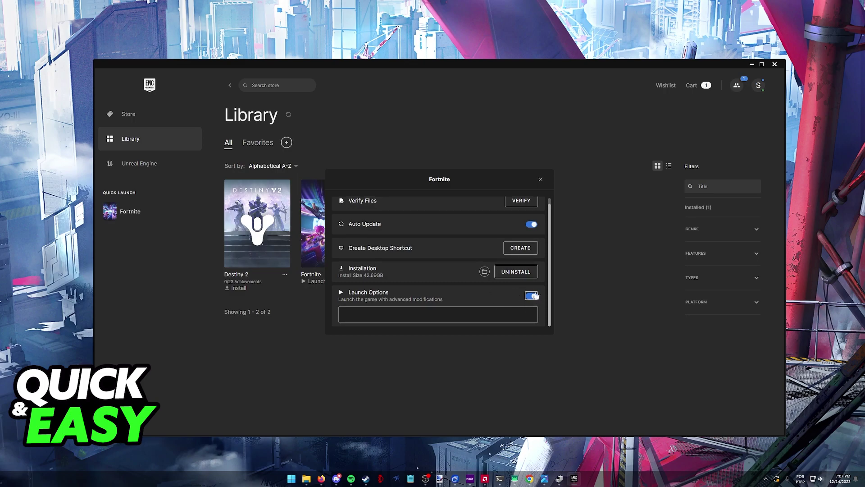
{"action": "left_click", "coordinate": [519, 311]}
{"action": "type", "text": "d3d11"}
{"action": "left_click", "coordinate": [541, 178]}
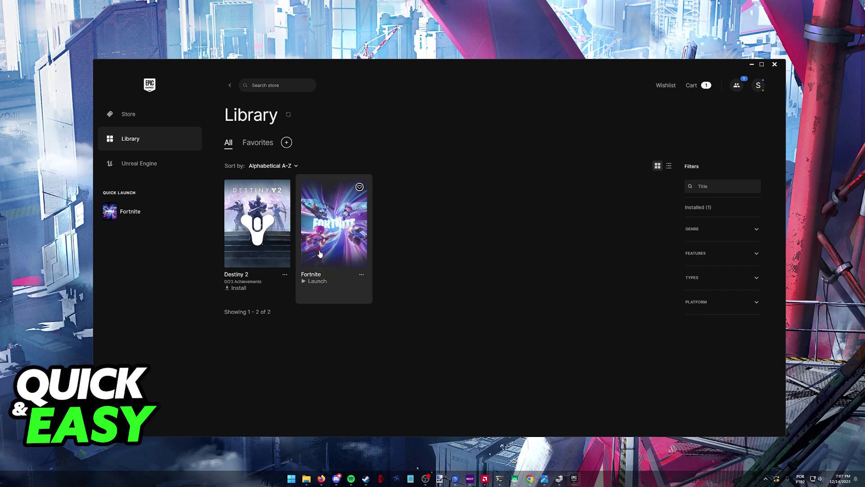
Step: Switch to Chrome and review Microsoft's DirectX End-User Runtime download page, including the available download languages
{"action": "left_click", "coordinate": [530, 478]}
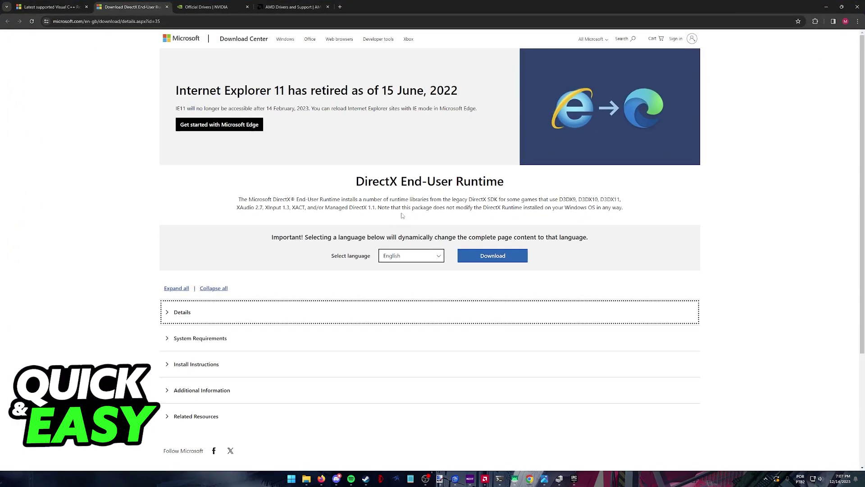
{"action": "left_click_drag", "start_coordinate": [356, 182], "coordinate": [508, 189]}
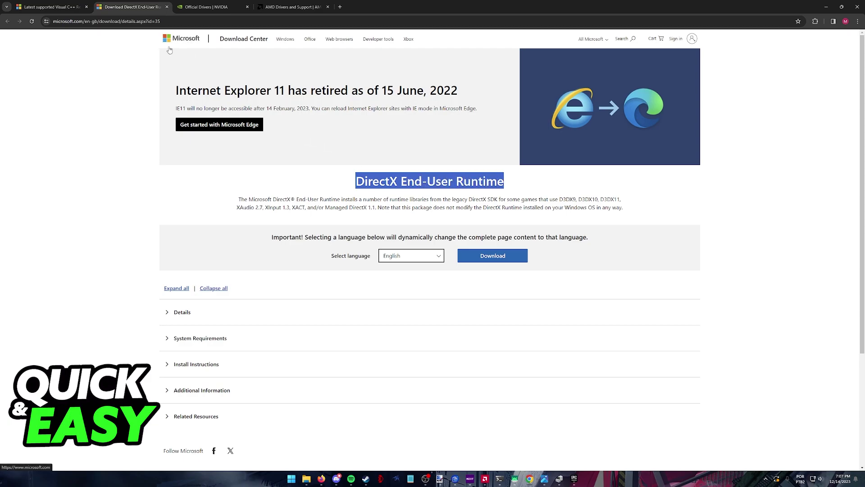
{"action": "left_click", "coordinate": [121, 148]}
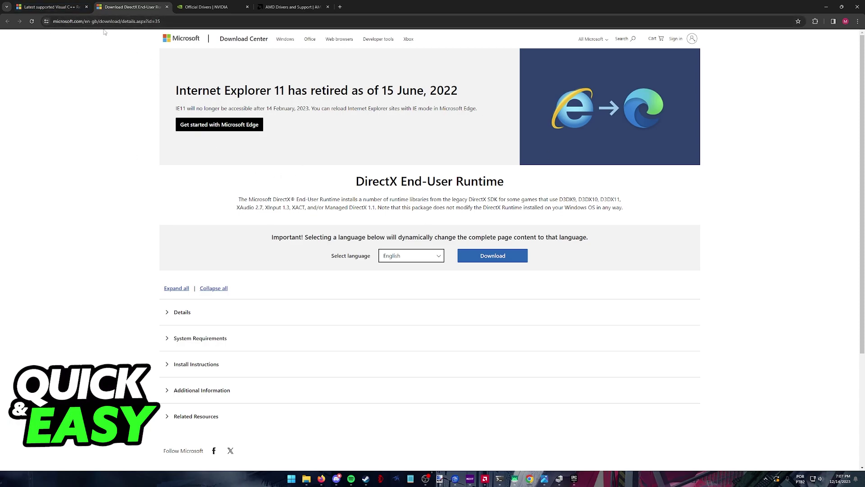
{"action": "scroll", "coordinate": [470, 162], "scroll_direction": "down", "scroll_amount": 3}
{"action": "scroll", "coordinate": [470, 162], "scroll_direction": "up", "scroll_amount": 3}
{"action": "left_click", "coordinate": [431, 256]}
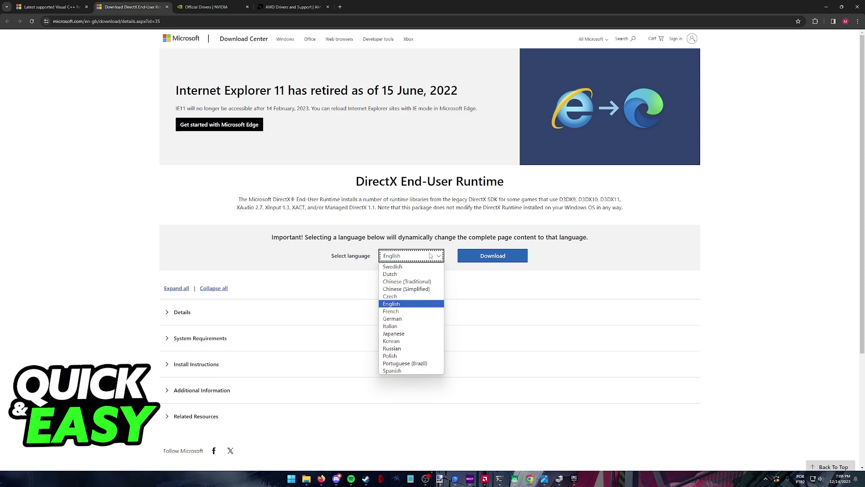
{"action": "left_click", "coordinate": [430, 256]}
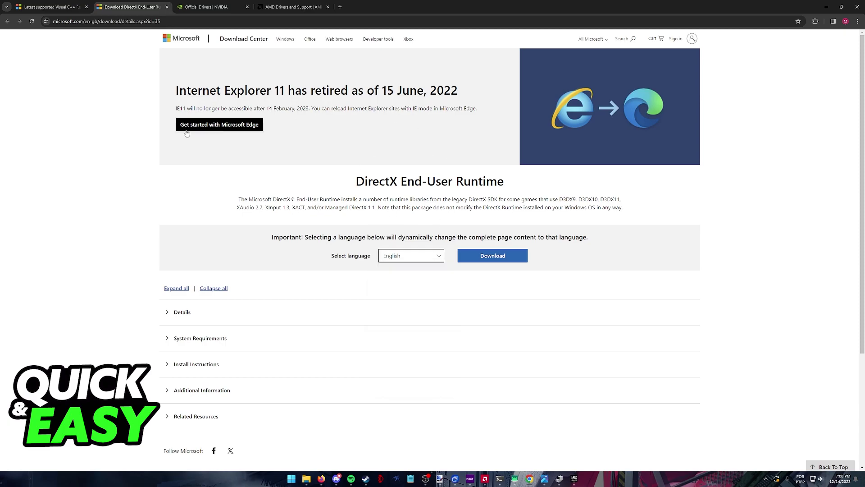
Step: Find the X64 download link for Visual Studio 2015–2022 on the Microsoft Visual C++ Redistributable page
{"action": "left_click", "coordinate": [34, 4]}
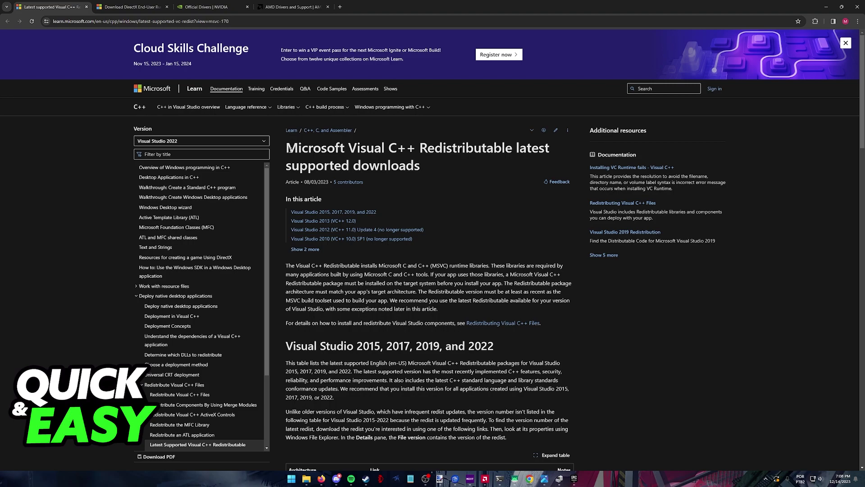
{"action": "left_click_drag", "start_coordinate": [289, 150], "coordinate": [481, 150]}
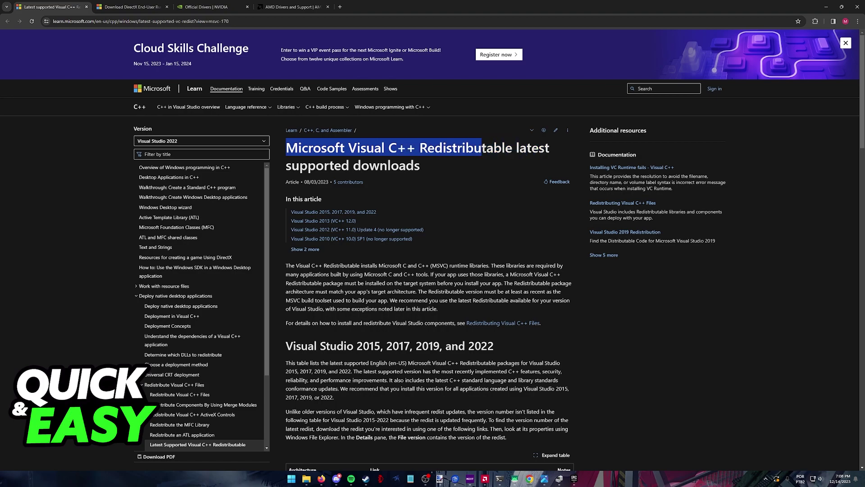
{"action": "left_click", "coordinate": [390, 182]}
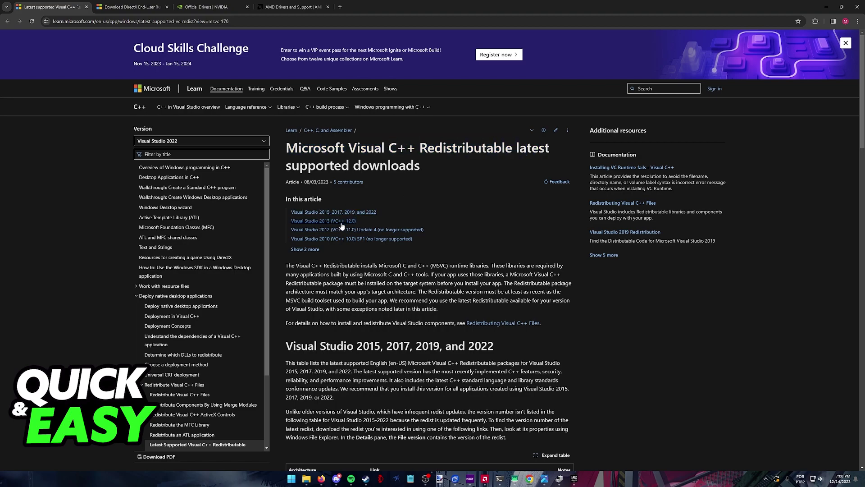
{"action": "scroll", "coordinate": [321, 234], "scroll_direction": "down", "scroll_amount": 5}
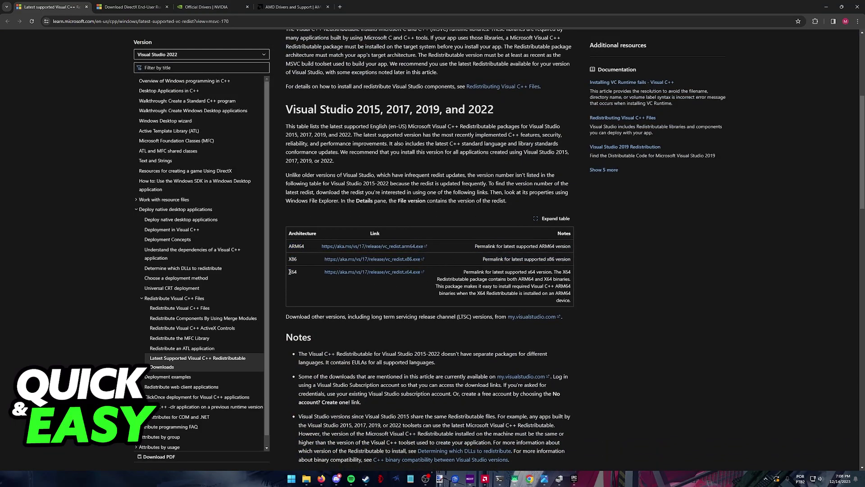
{"action": "left_click_drag", "start_coordinate": [289, 272], "coordinate": [373, 280]}
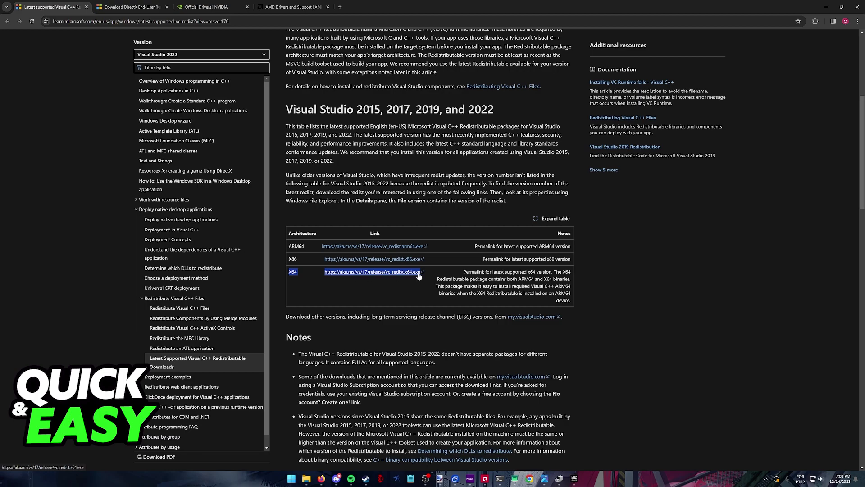
{"action": "scroll", "coordinate": [476, 316], "scroll_direction": "up", "scroll_amount": 5}
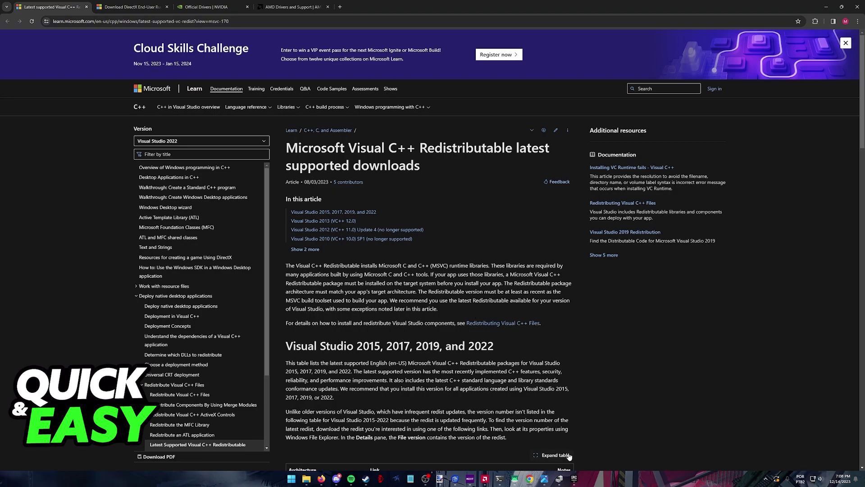
Step: Switch to Device Manager and identify the graphics card listed under Display adapters
{"action": "left_click", "coordinate": [559, 479]}
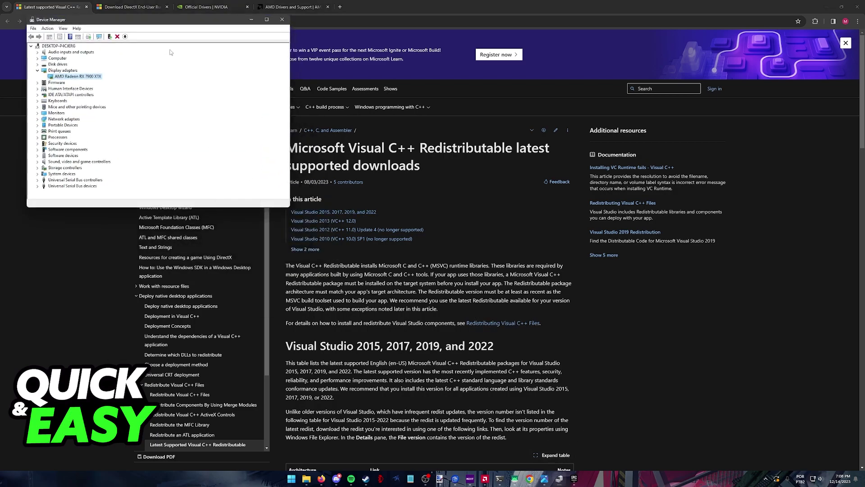
{"action": "left_click_drag", "start_coordinate": [183, 20], "coordinate": [435, 174]}
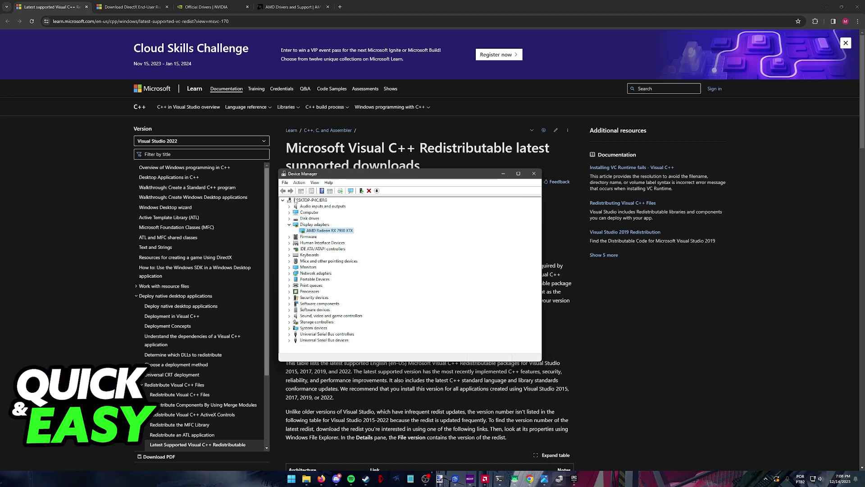
{"action": "left_click", "coordinate": [306, 225]}
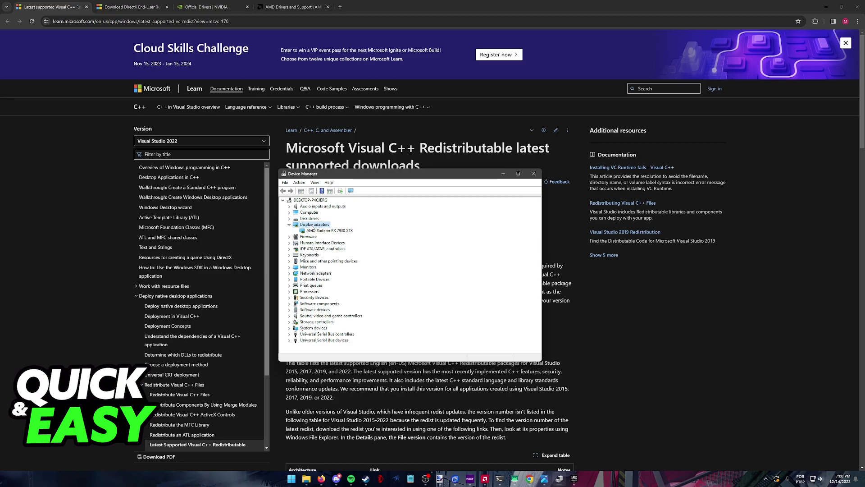
{"action": "left_click", "coordinate": [322, 231]}
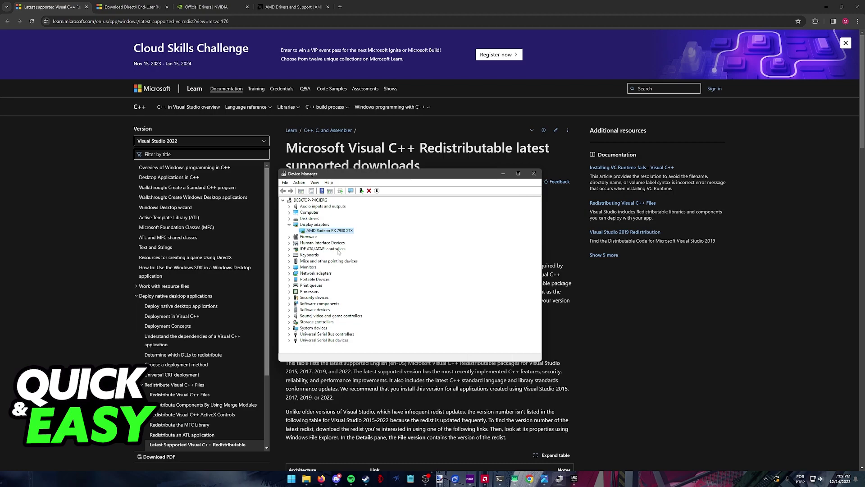
Step: Look at the driver update options available for the AMD Radeon display adapter without applying any
{"action": "right_click", "coordinate": [329, 232]}
{"action": "key", "text": "Escape"}
{"action": "right_click", "coordinate": [331, 232]}
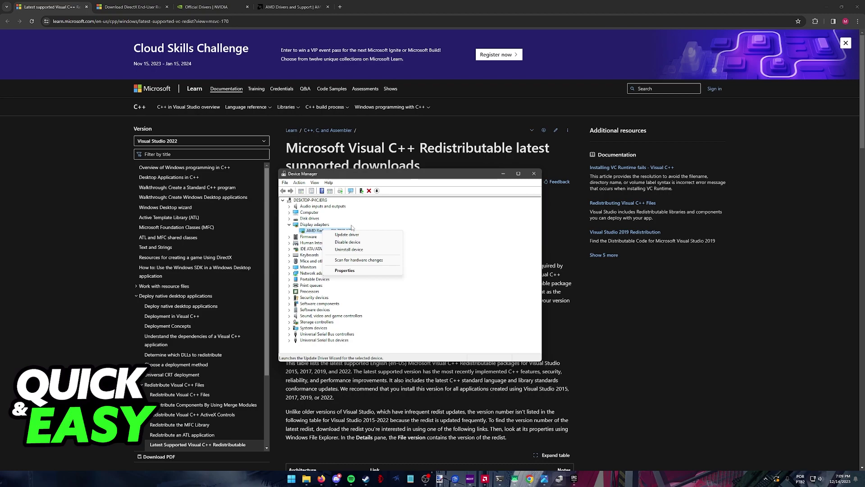
{"action": "key", "text": "Escape"}
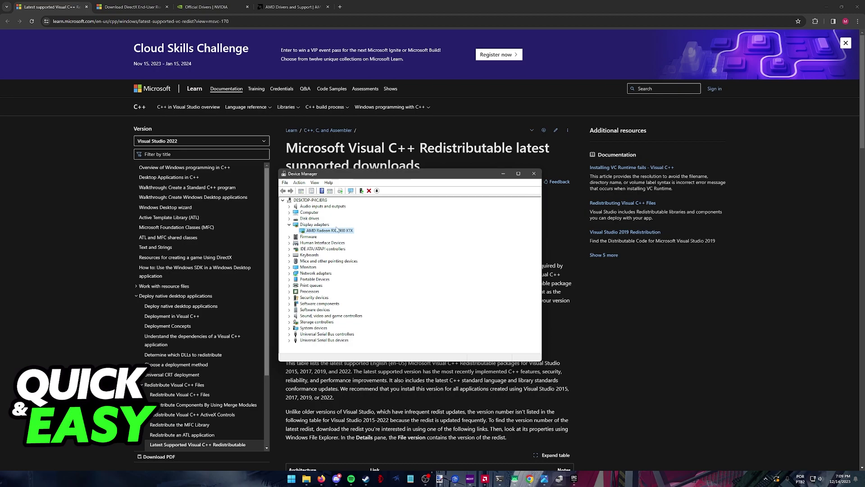
Step: On AMD's Drivers and Support page, select Radeon RX 7000 Series, RX 7900 Series and RX 7900 XTX as the product
{"action": "left_click", "coordinate": [293, 7]}
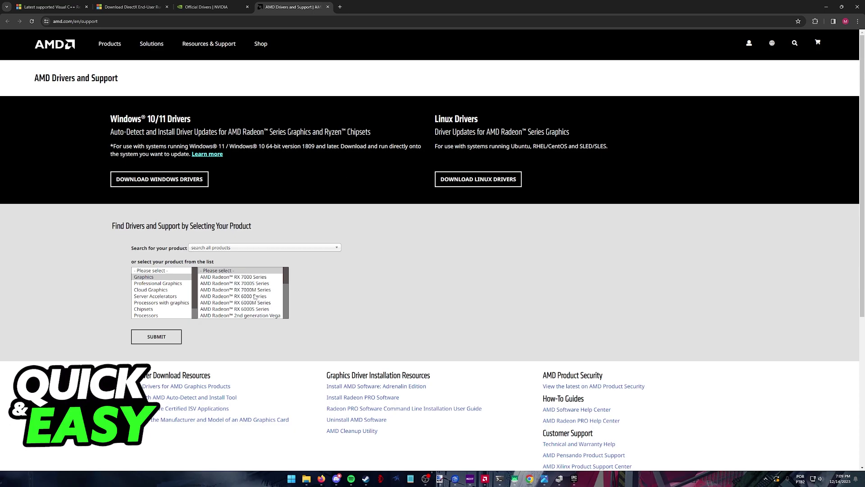
{"action": "left_click", "coordinate": [233, 277]}
{"action": "left_click", "coordinate": [324, 277]}
{"action": "left_click", "coordinate": [397, 277]}
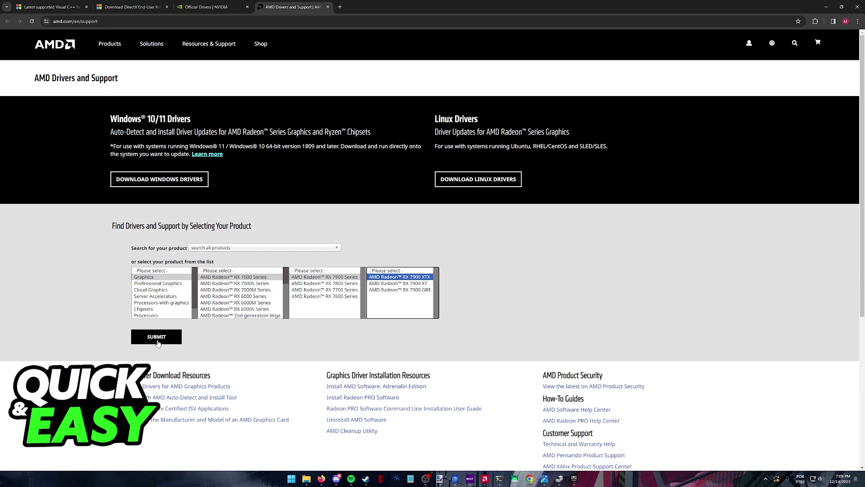
Step: Compare the AMD and NVIDIA driver download pages, and return to AMD's product selection form
{"action": "left_click_drag", "start_coordinate": [35, 78], "coordinate": [79, 77]}
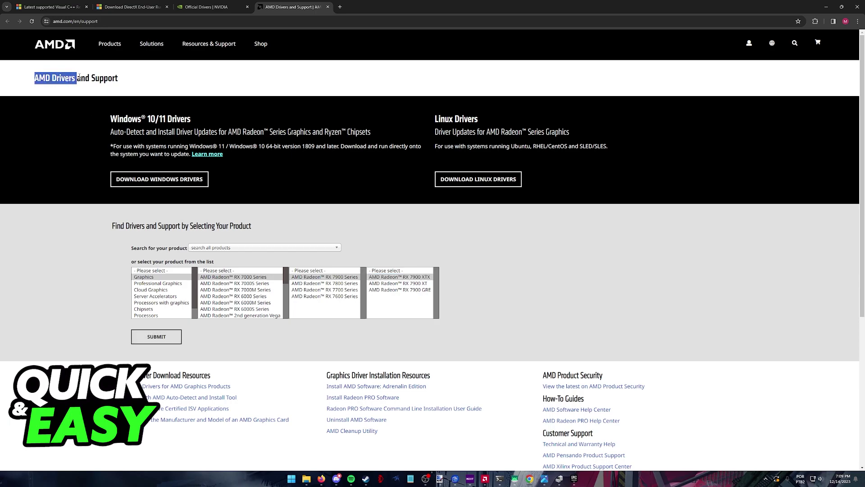
{"action": "left_click", "coordinate": [197, 7]}
{"action": "left_click_drag", "start_coordinate": [356, 76], "coordinate": [411, 76]}
{"action": "left_click", "coordinate": [308, 7]}
{"action": "left_click", "coordinate": [167, 341]}
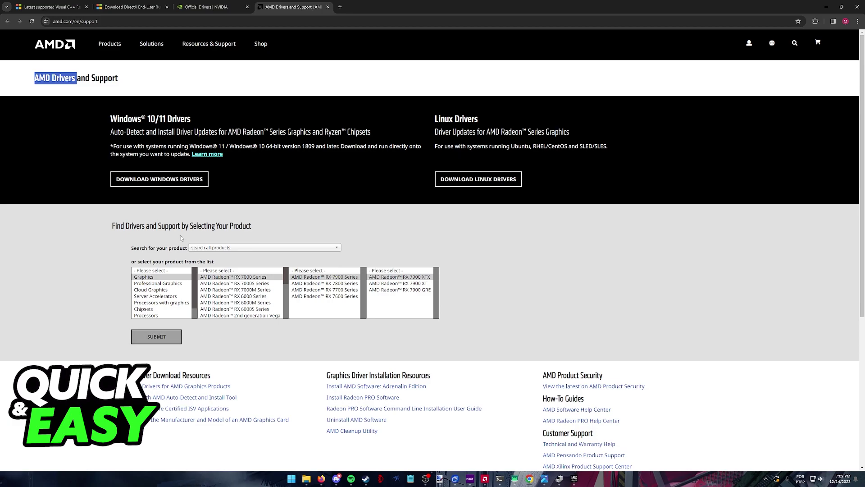
Step: Open the NVIDIA Driver Downloads page and view the choices for the graphics card product
{"action": "left_click", "coordinate": [195, 3]}
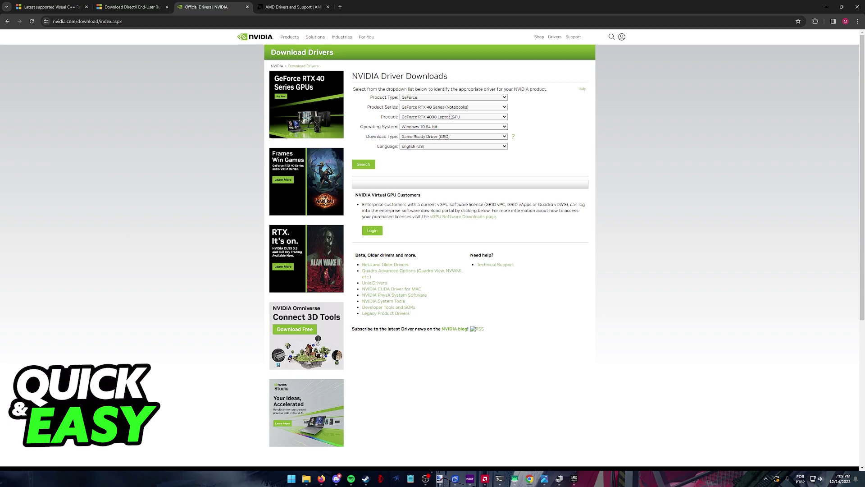
{"action": "left_click", "coordinate": [450, 117]}
{"action": "left_click", "coordinate": [446, 118]}
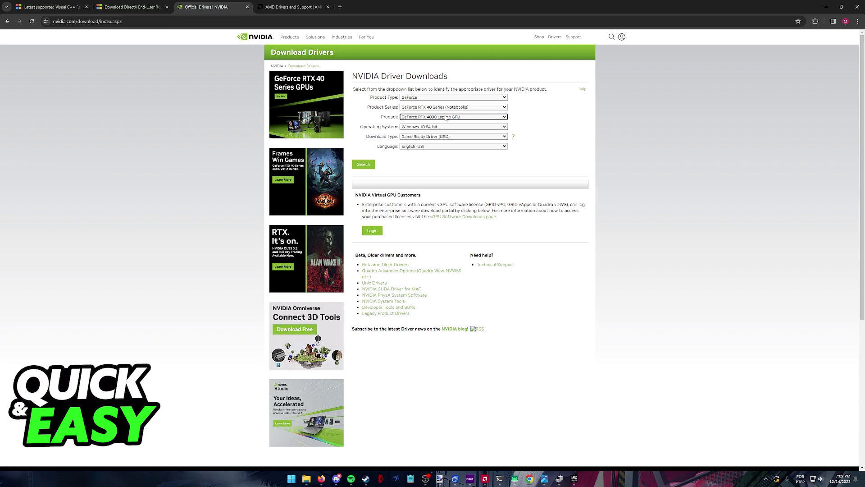